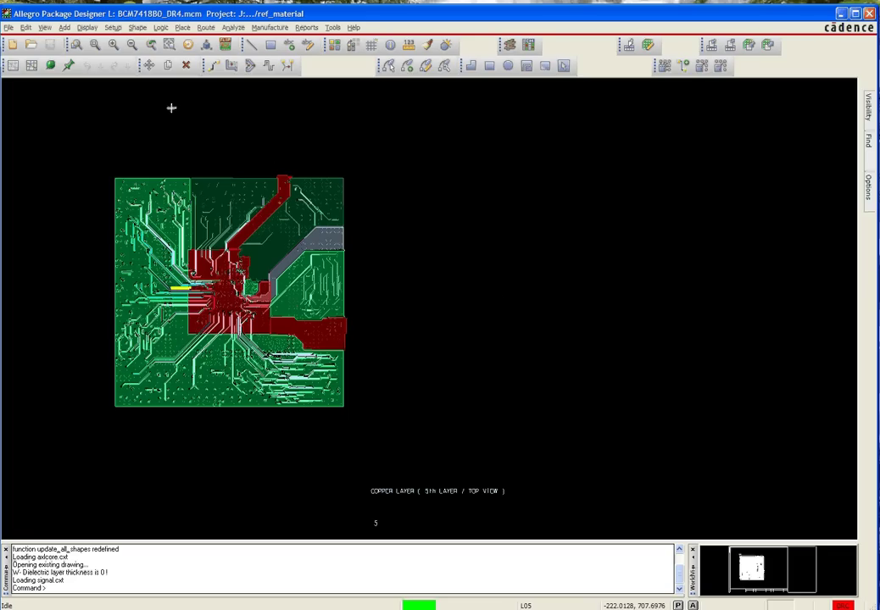
# - Review the design size, extents and line lock settings in Design Parameters, then close it
pyautogui.click(113, 27)
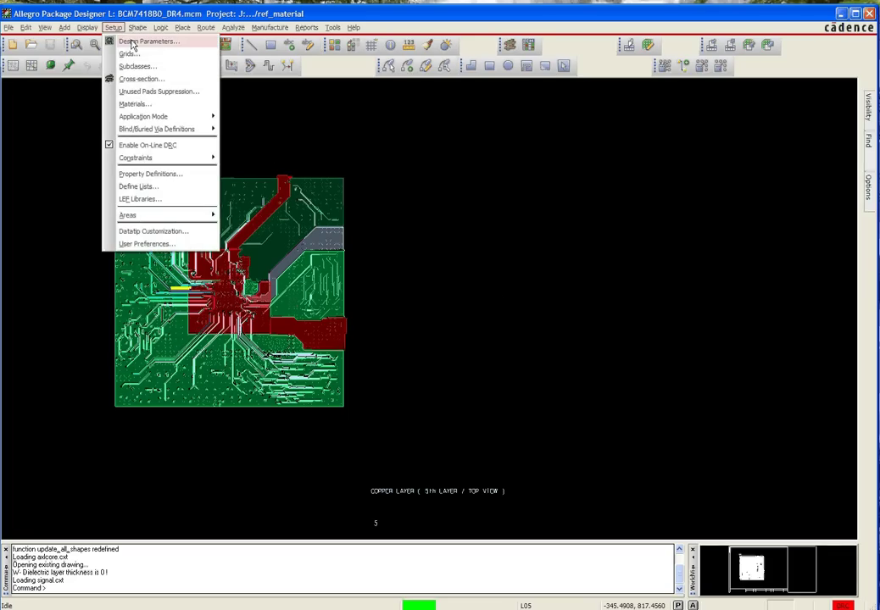
pyautogui.click(131, 45)
pyautogui.moveTo(5, 38); pyautogui.dragTo(149, 47)
pyautogui.click(123, 63)
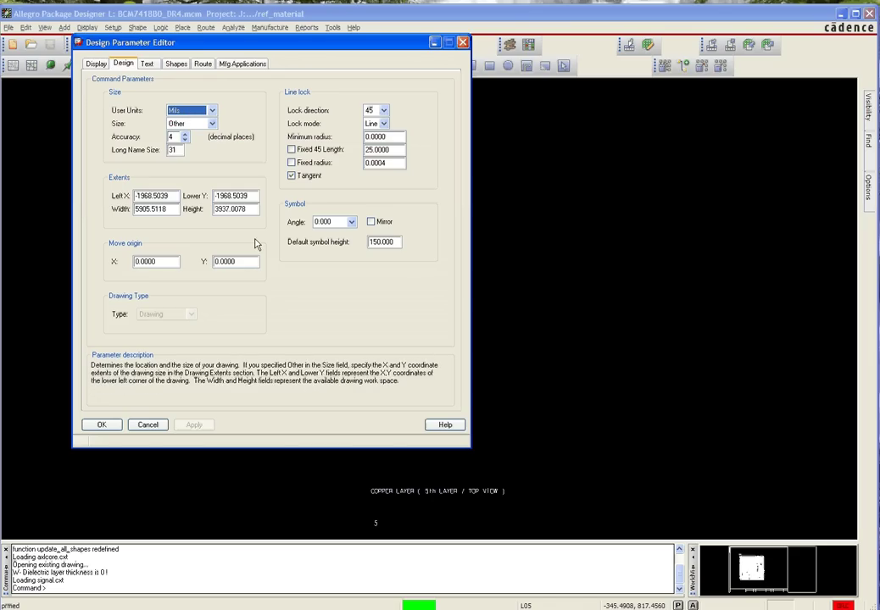
pyautogui.click(102, 425)
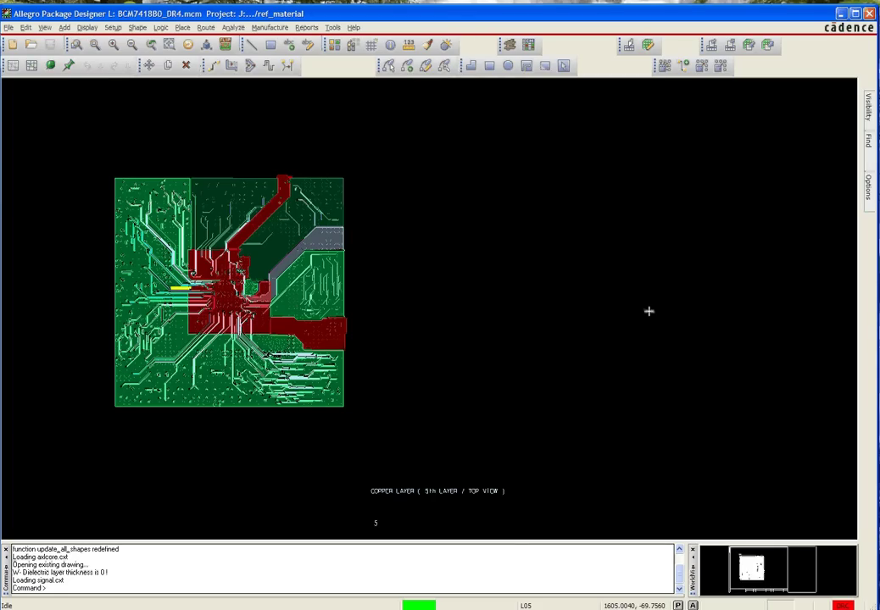
# - Hide layer L05 and show the Top and Base layers to reveal the ball grid
pyautogui.moveTo(869, 186)
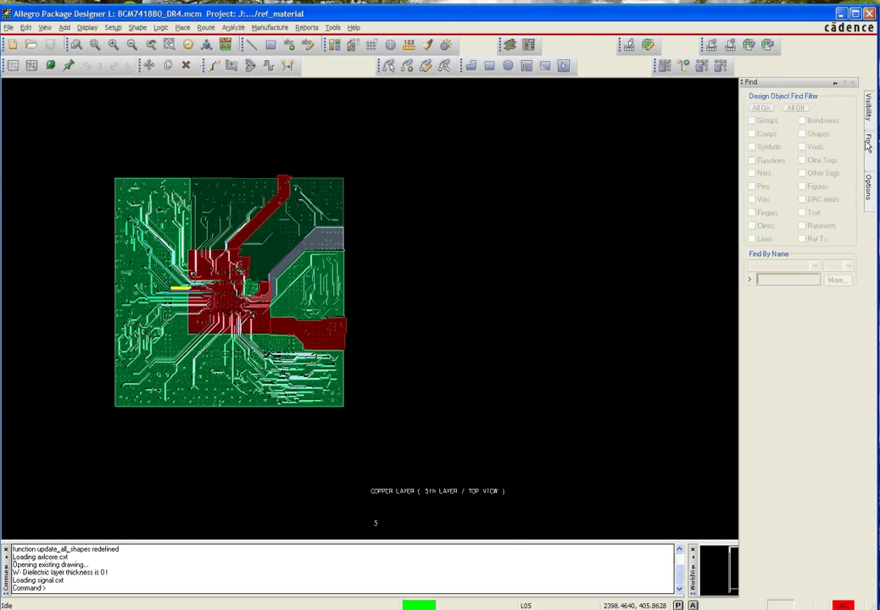
pyautogui.moveTo(868, 108)
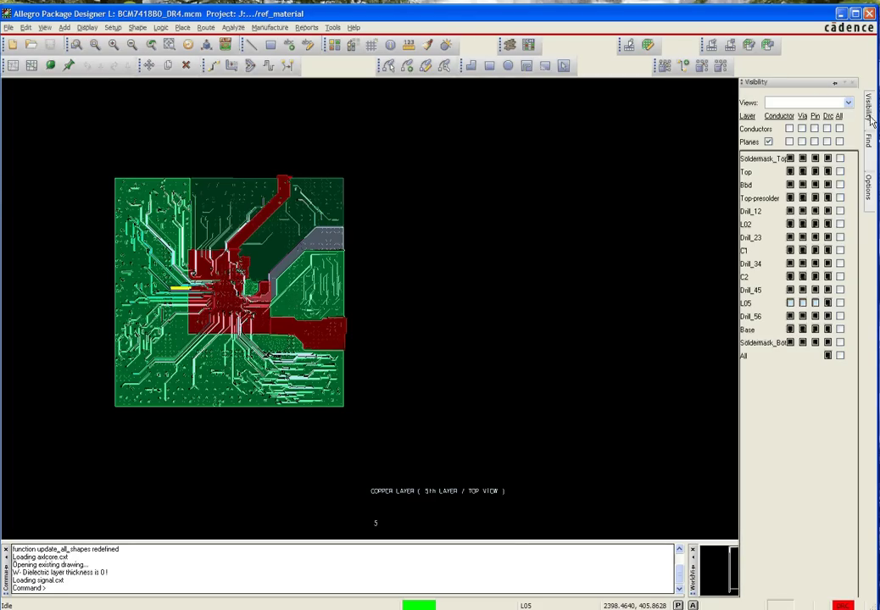
pyautogui.click(840, 303)
pyautogui.click(840, 172)
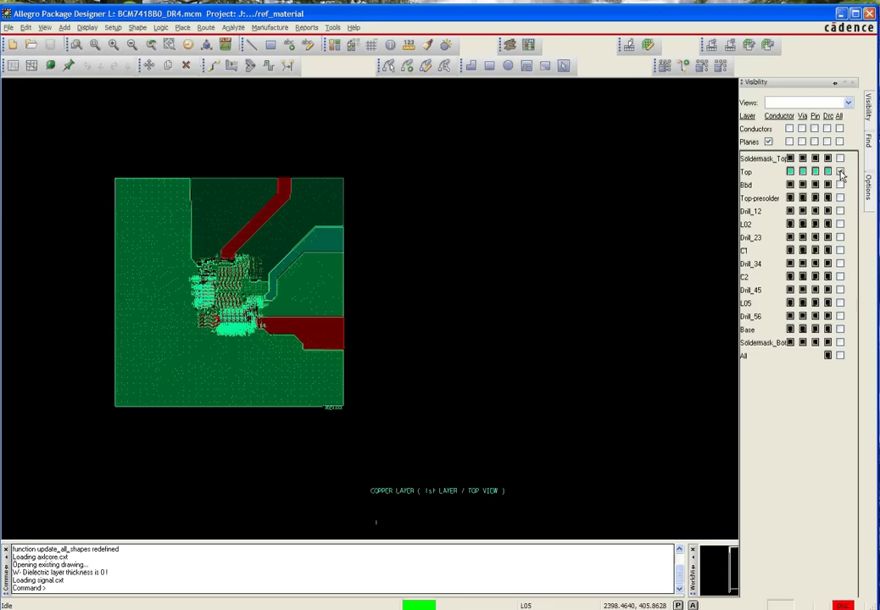
pyautogui.click(840, 330)
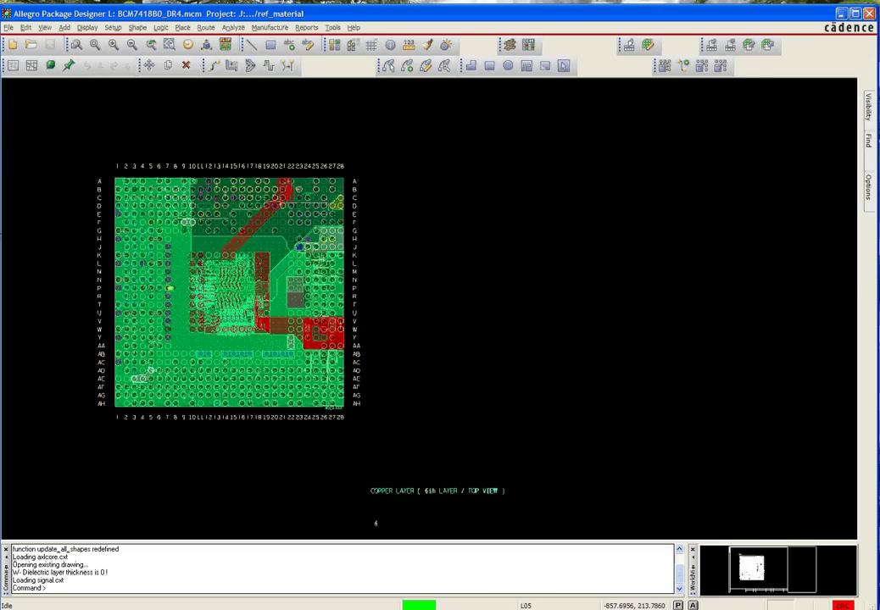
# - Start a property edit and window-select every net, with only Nets enabled in the find filter
pyautogui.click(25, 28)
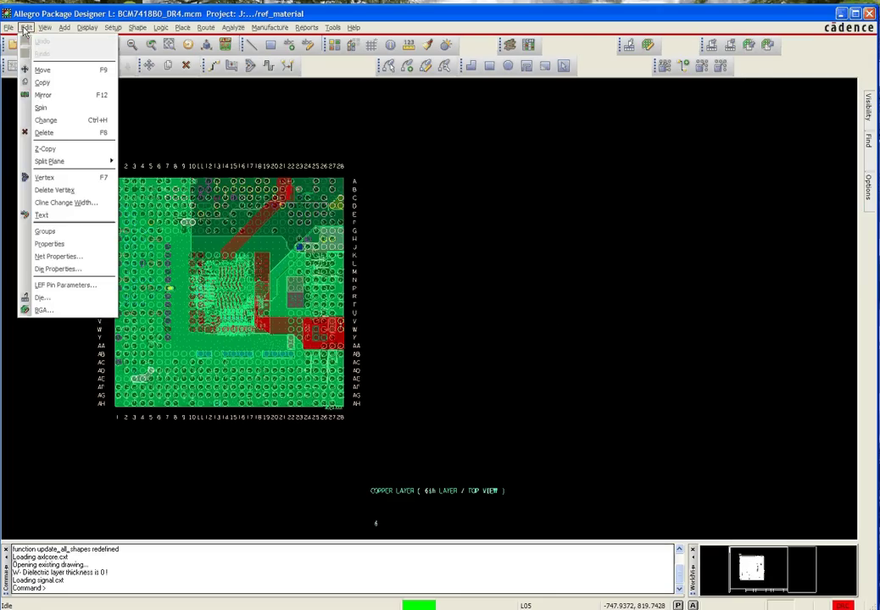
pyautogui.click(40, 243)
pyautogui.moveTo(868, 140)
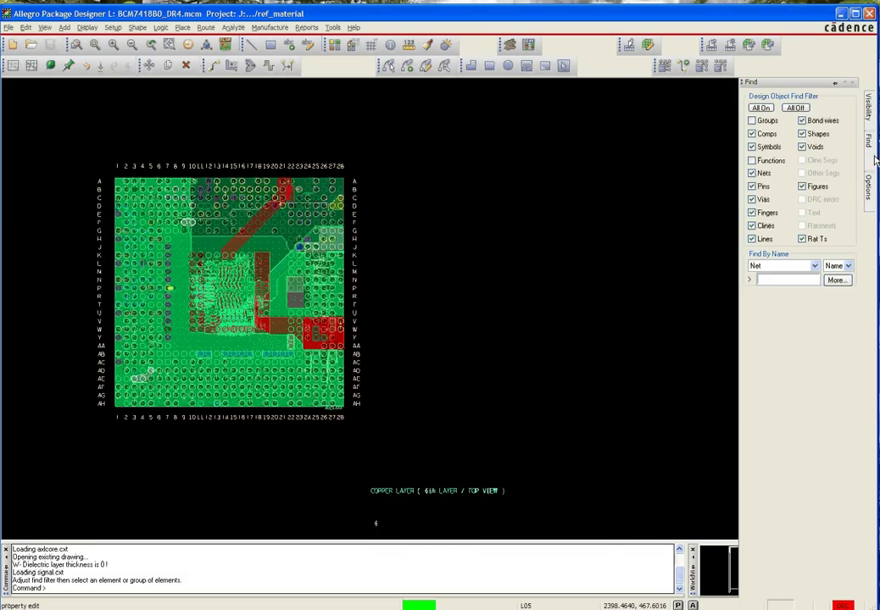
pyautogui.click(794, 110)
pyautogui.click(763, 173)
pyautogui.moveTo(64, 149); pyautogui.dragTo(386, 444)
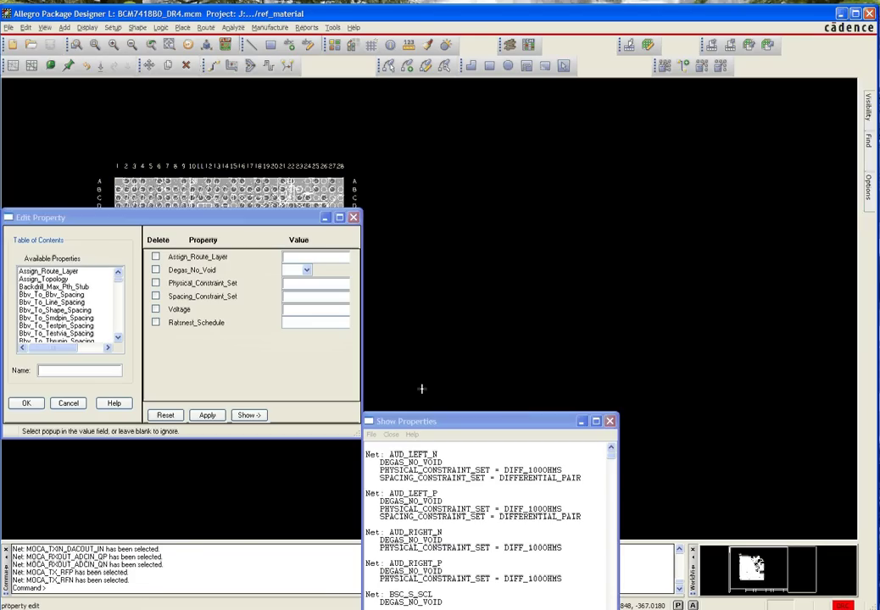
# - Delete the Voltage property from the 419 selected nets and finish the edit
pyautogui.click(168, 310)
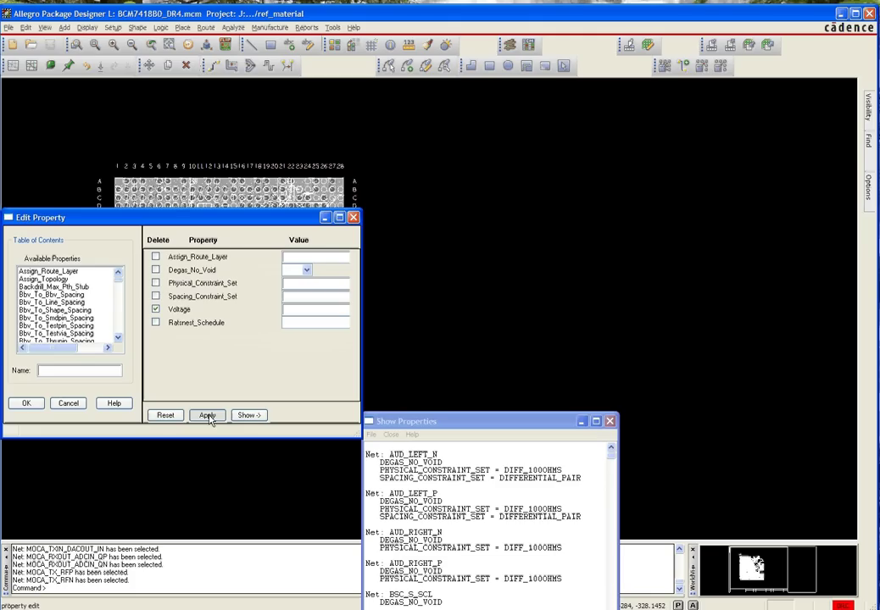
pyautogui.click(208, 416)
pyautogui.click(27, 403)
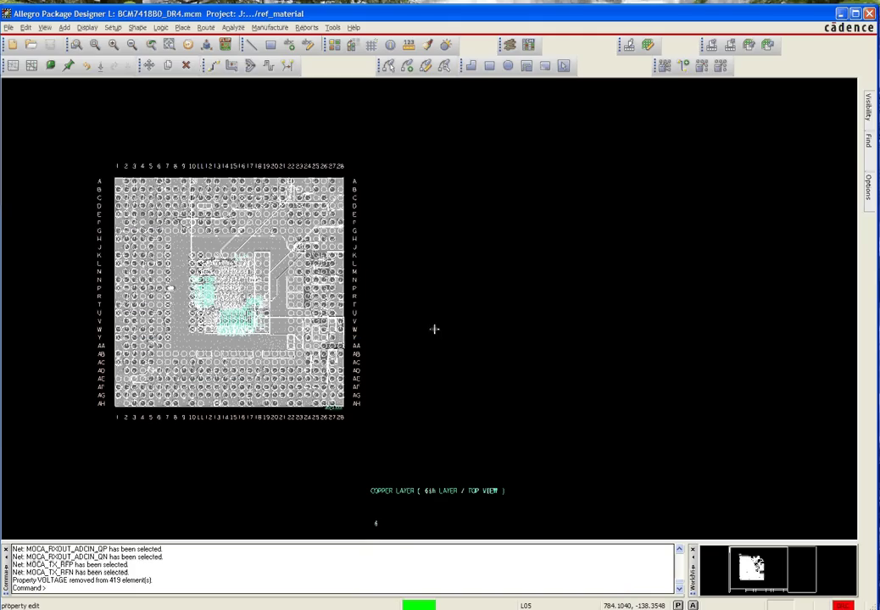
pyautogui.rightClick(464, 287)
pyautogui.click(489, 295)
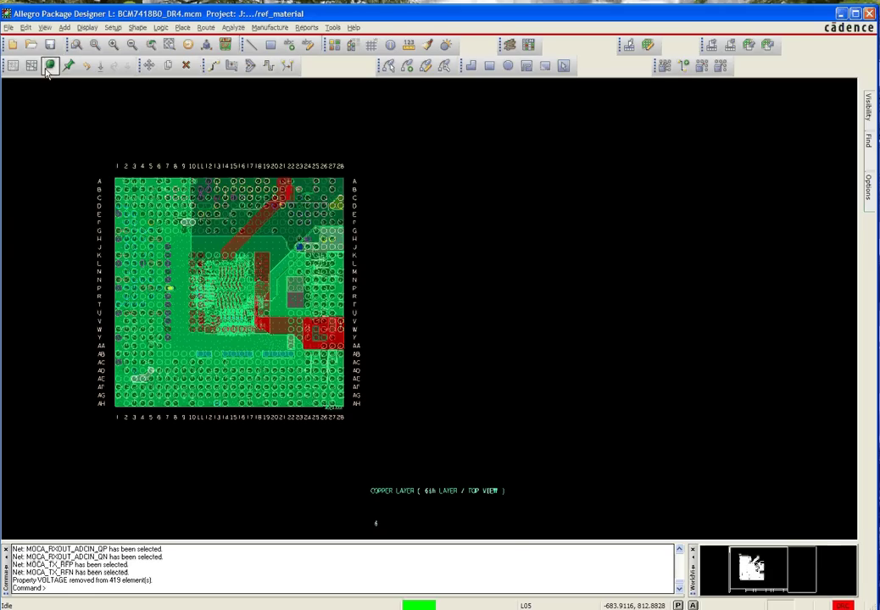
# - Begin another Edit > Properties command with the find filter limited to nets
pyautogui.click(27, 28)
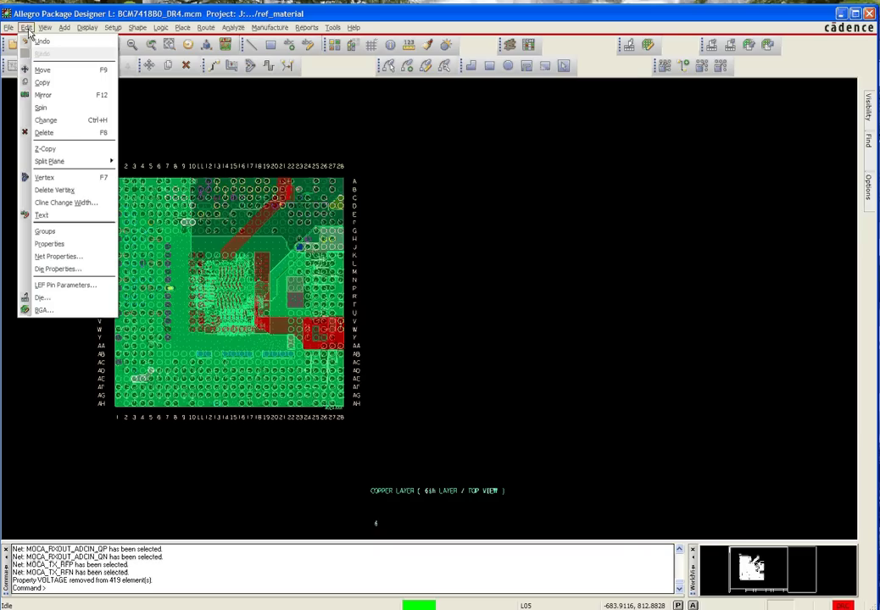
pyautogui.click(49, 245)
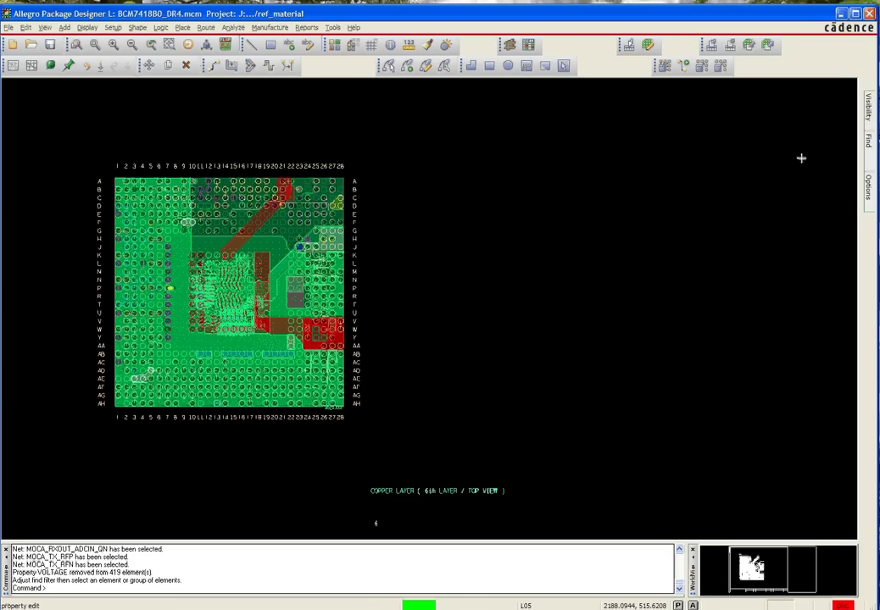
pyautogui.moveTo(868, 140)
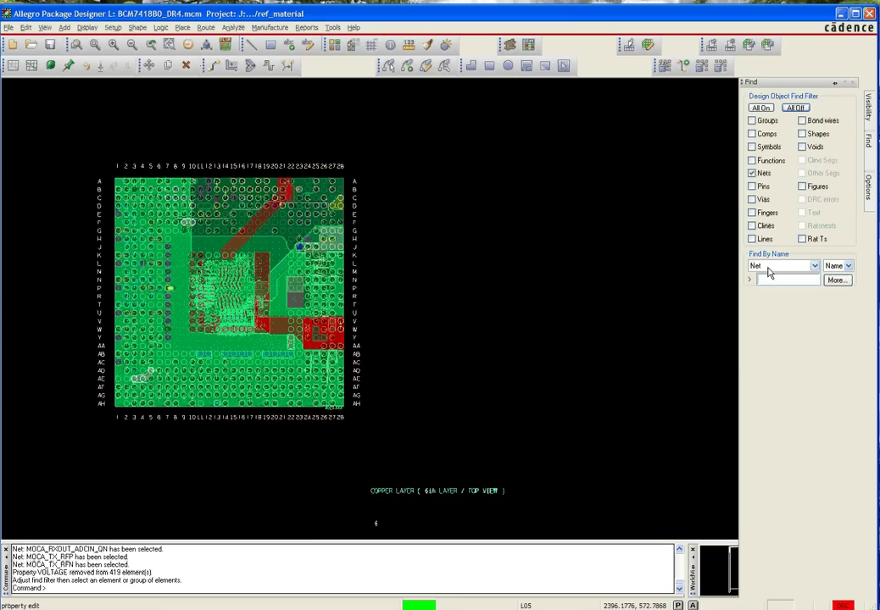
# - Add every net to the selected objects in Find by Name or Property
pyautogui.click(837, 280)
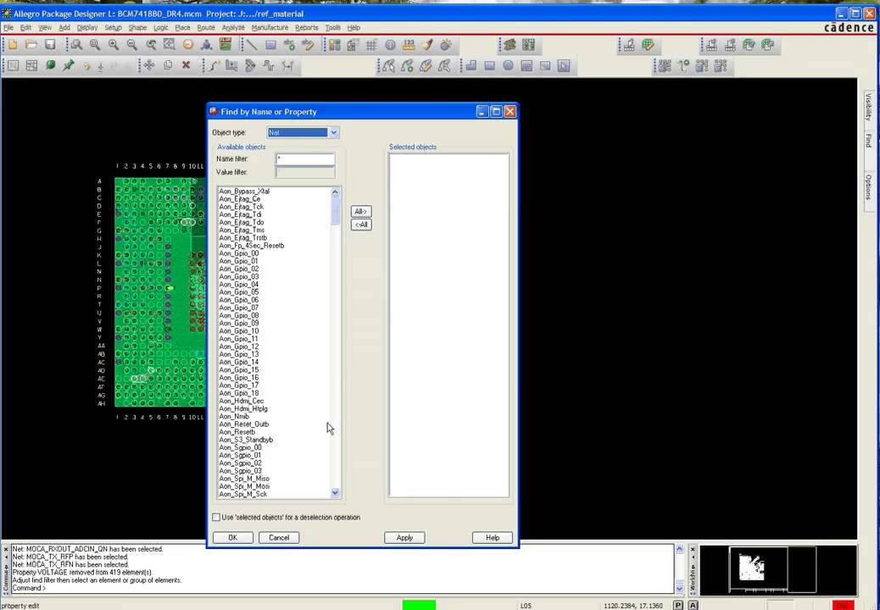
pyautogui.click(364, 211)
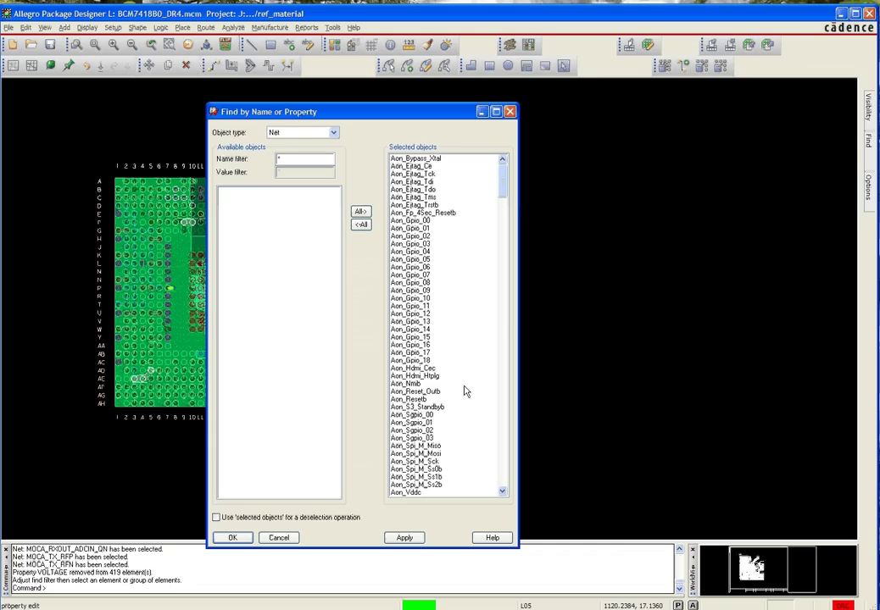
pyautogui.moveTo(502, 186); pyautogui.dragTo(504, 222)
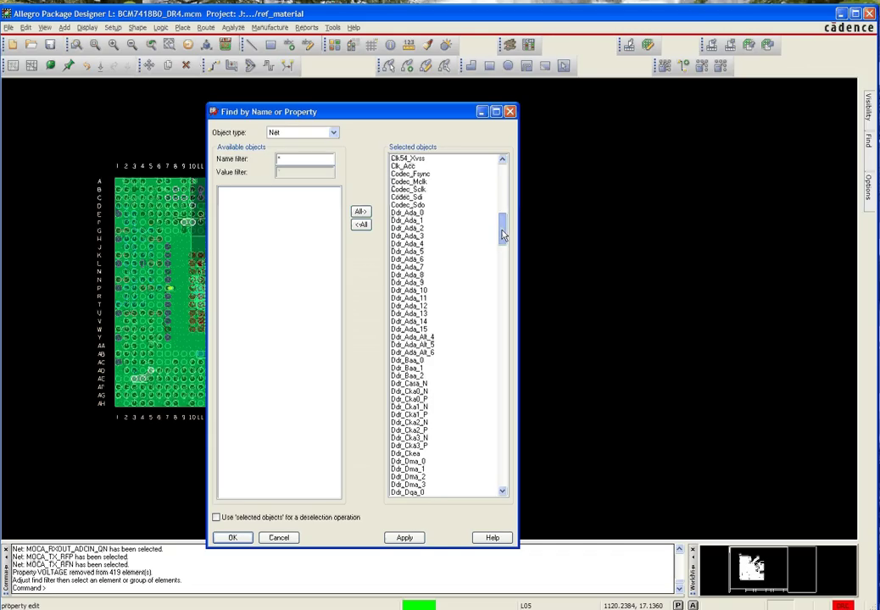
# - Deselect the Ddr_Ada, Ddr_Ada_Alt, Ddr_Baa, Ddr_Cka, Ddr_Ckea and Ddr_Dma nets
pyautogui.click(412, 214)
pyautogui.click(412, 214)
pyautogui.click(412, 214)
pyautogui.click(412, 214)
pyautogui.click(412, 215)
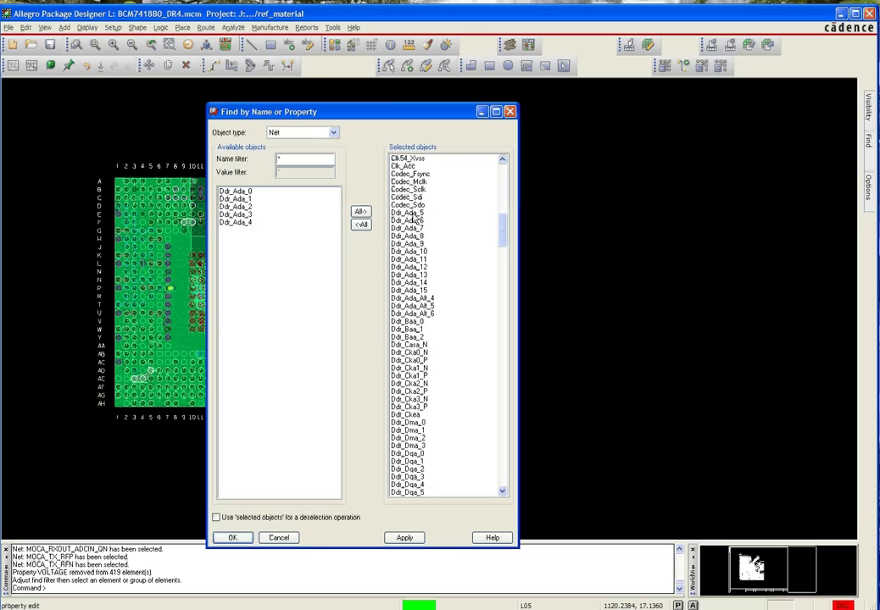
pyautogui.click(412, 215)
pyautogui.click(412, 214)
pyautogui.click(412, 215)
pyautogui.click(412, 214)
pyautogui.click(412, 215)
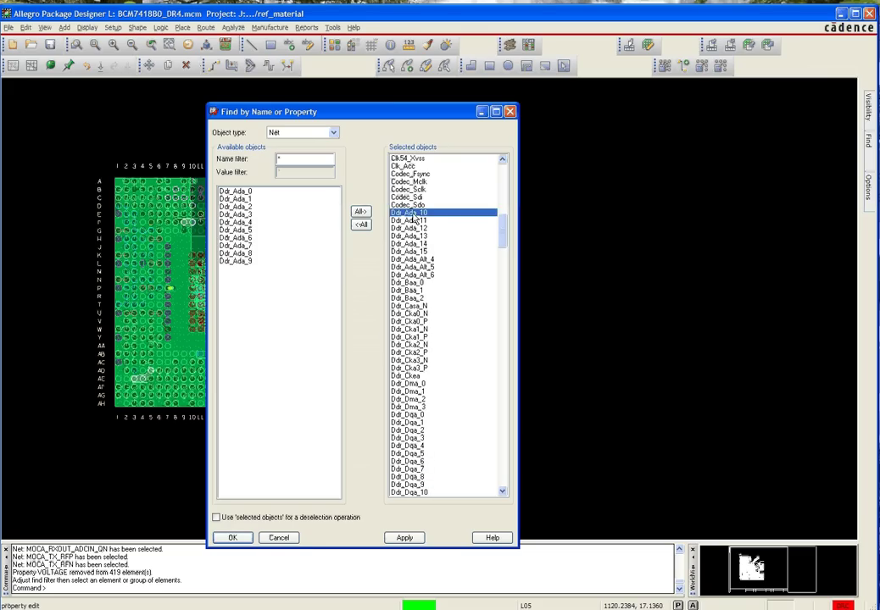
pyautogui.click(413, 215)
pyautogui.click(413, 215)
pyautogui.click(413, 215)
pyautogui.click(412, 215)
pyautogui.click(413, 216)
pyautogui.click(413, 215)
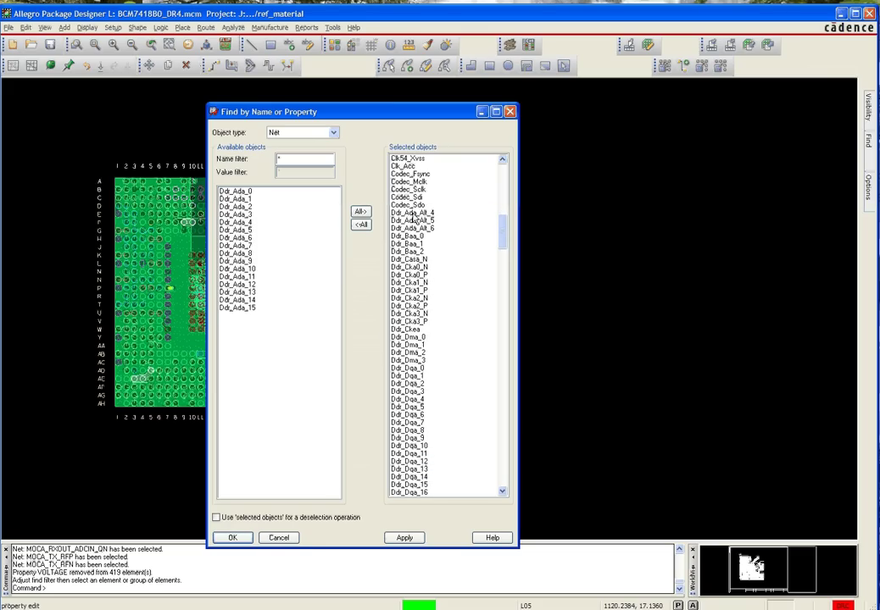
pyautogui.click(413, 218)
pyautogui.click(413, 218)
pyautogui.click(413, 218)
pyautogui.click(413, 218)
pyautogui.click(413, 218)
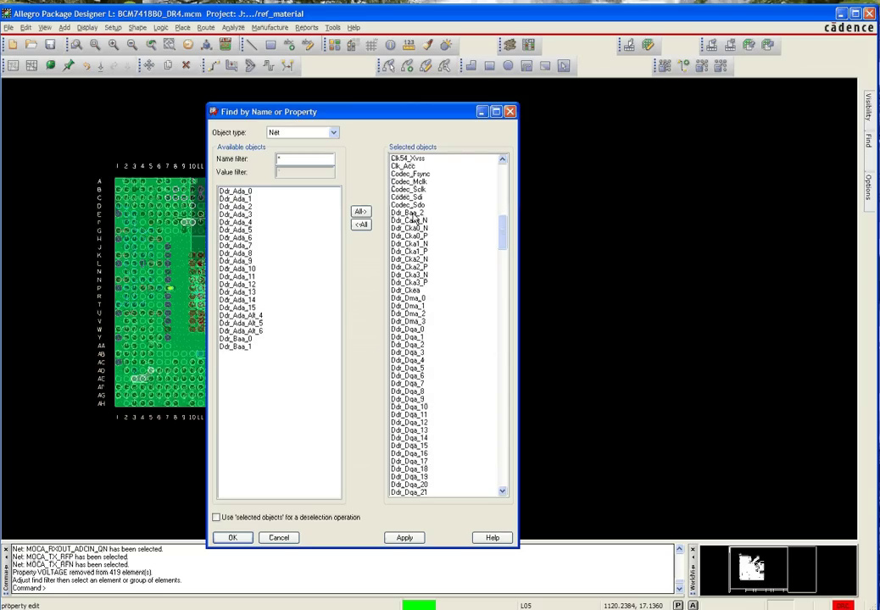
pyautogui.click(413, 218)
pyautogui.click(412, 218)
pyautogui.click(413, 218)
pyautogui.click(412, 218)
pyautogui.click(413, 217)
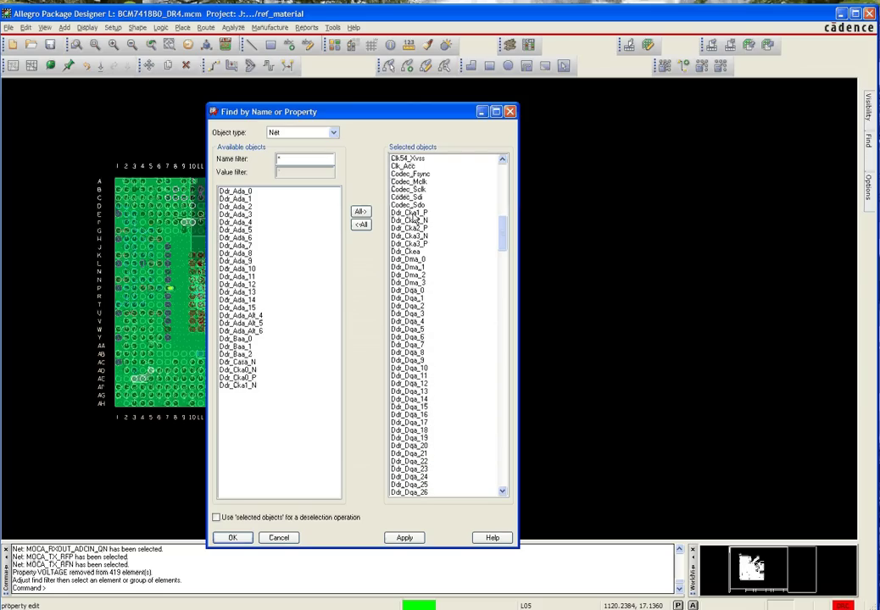
pyautogui.click(414, 218)
pyautogui.click(414, 218)
pyautogui.click(414, 218)
pyautogui.click(413, 217)
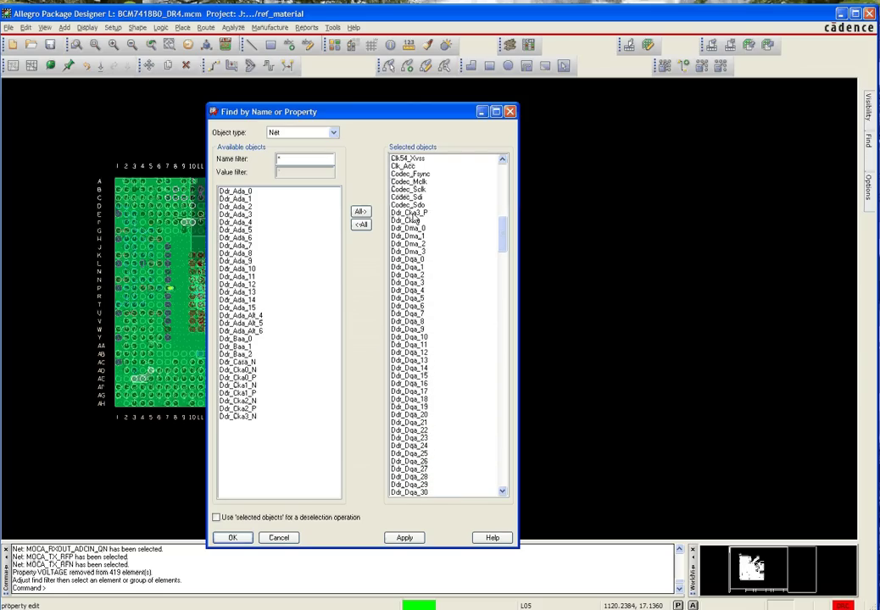
pyautogui.click(414, 218)
pyautogui.click(413, 218)
pyautogui.click(414, 217)
pyautogui.click(413, 218)
pyautogui.click(414, 217)
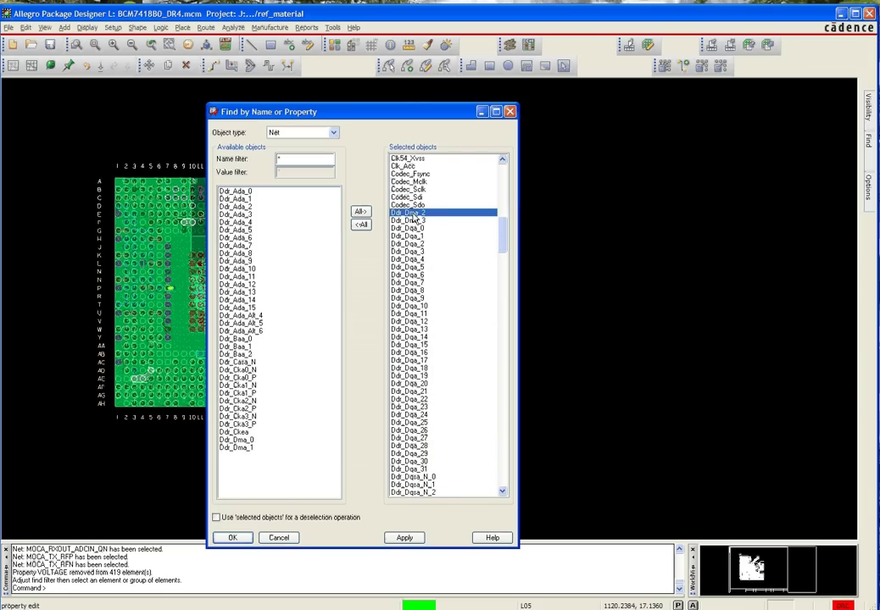
pyautogui.click(414, 218)
# - Deselect all Ddr_Dqa data nets and the Ddr_Dqsa and Ddr_Dqsa_N strobe nets
pyautogui.click(413, 218)
pyautogui.click(414, 218)
pyautogui.click(413, 218)
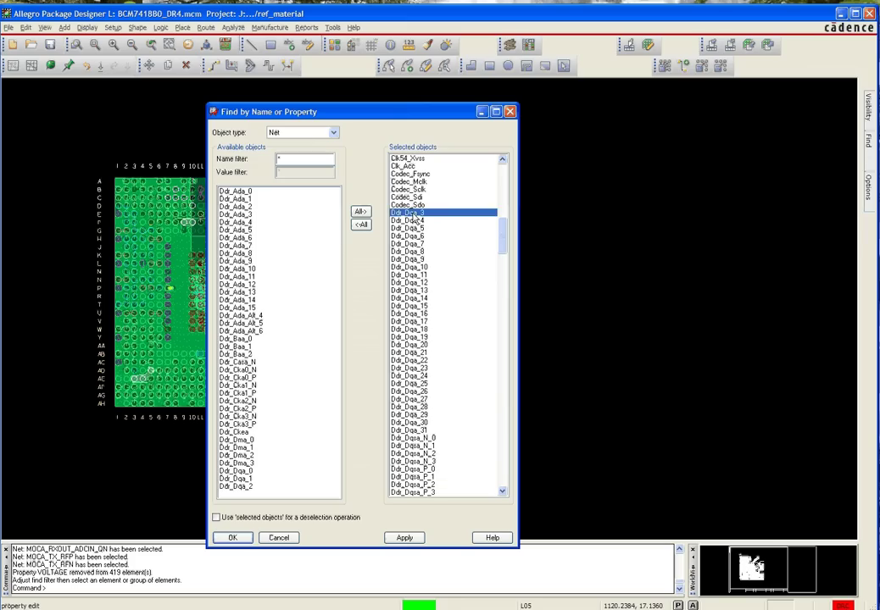
pyautogui.click(414, 217)
pyautogui.click(413, 218)
pyautogui.click(414, 218)
pyautogui.click(414, 218)
pyautogui.click(414, 218)
pyautogui.click(414, 218)
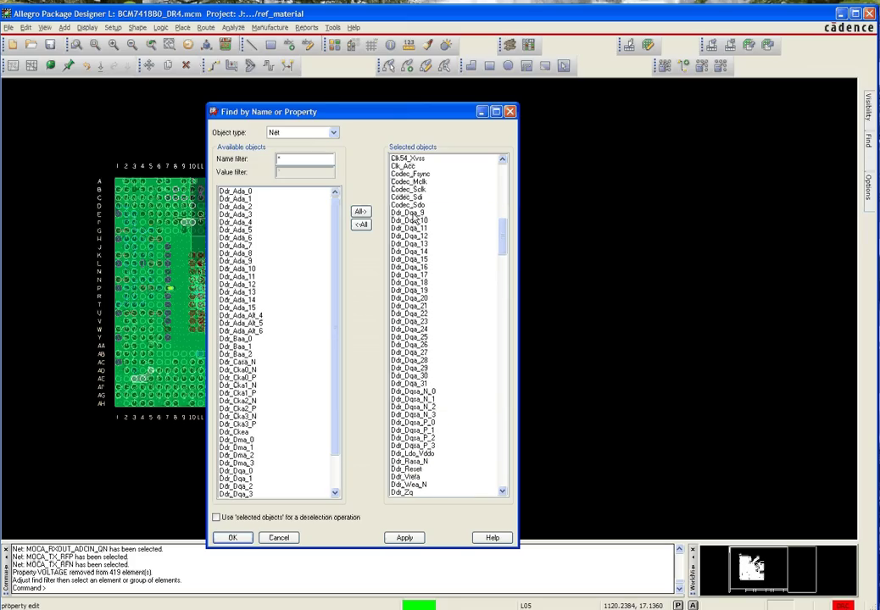
pyautogui.click(414, 218)
pyautogui.click(414, 218)
pyautogui.click(414, 218)
pyautogui.click(414, 218)
pyautogui.click(414, 218)
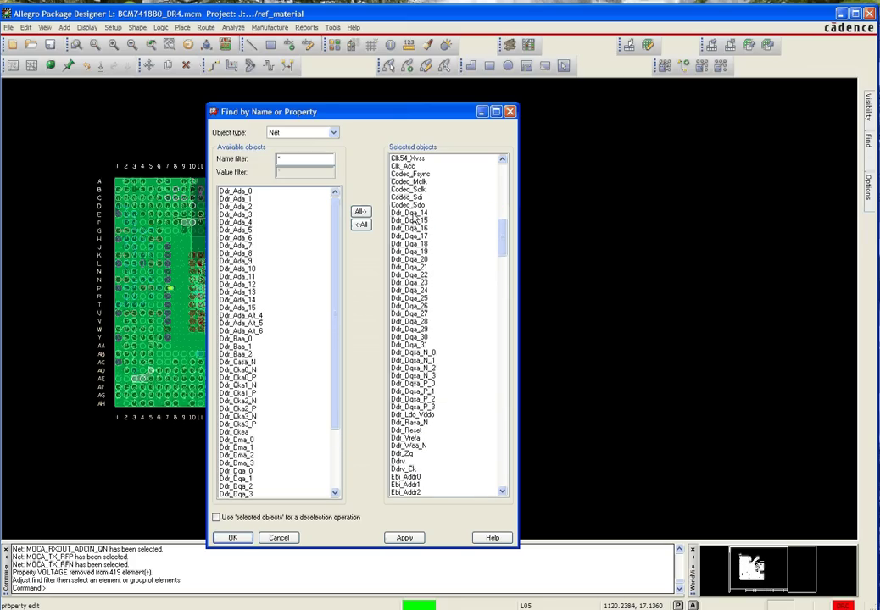
pyautogui.click(414, 218)
pyautogui.click(413, 218)
pyautogui.click(413, 218)
pyautogui.click(414, 217)
pyautogui.click(413, 218)
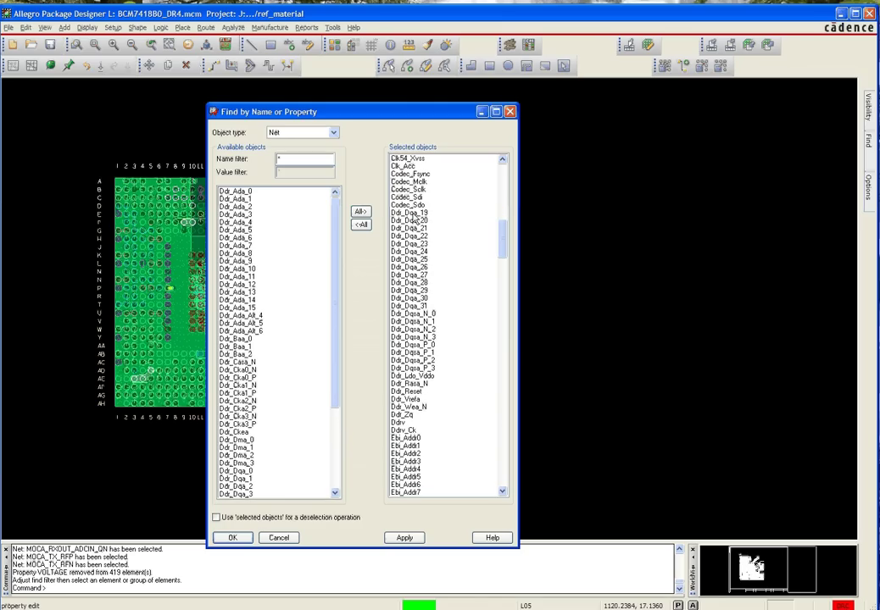
pyautogui.click(414, 218)
pyautogui.click(414, 217)
pyautogui.click(414, 217)
pyautogui.click(414, 218)
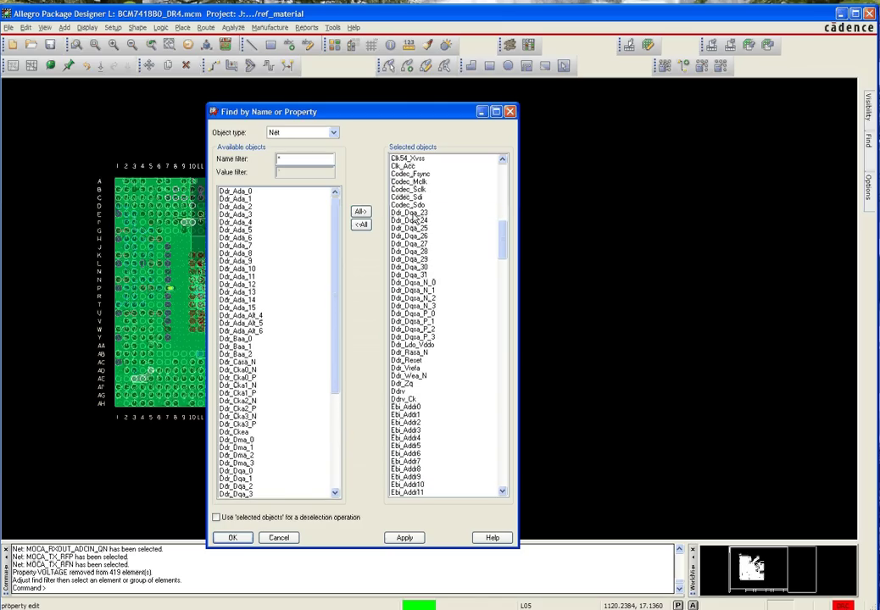
pyautogui.click(414, 218)
pyautogui.click(414, 218)
pyautogui.click(414, 218)
pyautogui.click(414, 218)
pyautogui.click(414, 218)
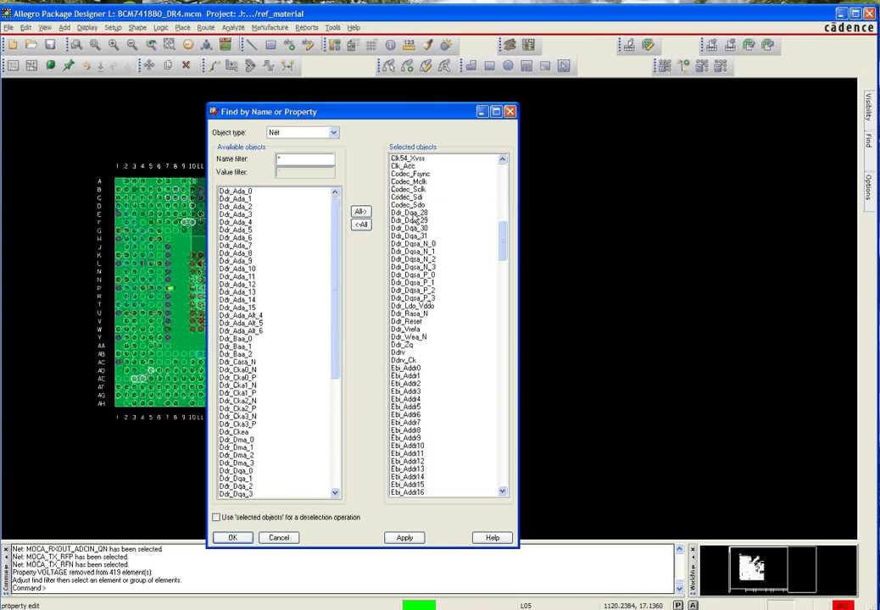
pyautogui.click(414, 218)
pyautogui.click(413, 218)
pyautogui.click(414, 218)
pyautogui.click(414, 217)
pyautogui.click(414, 218)
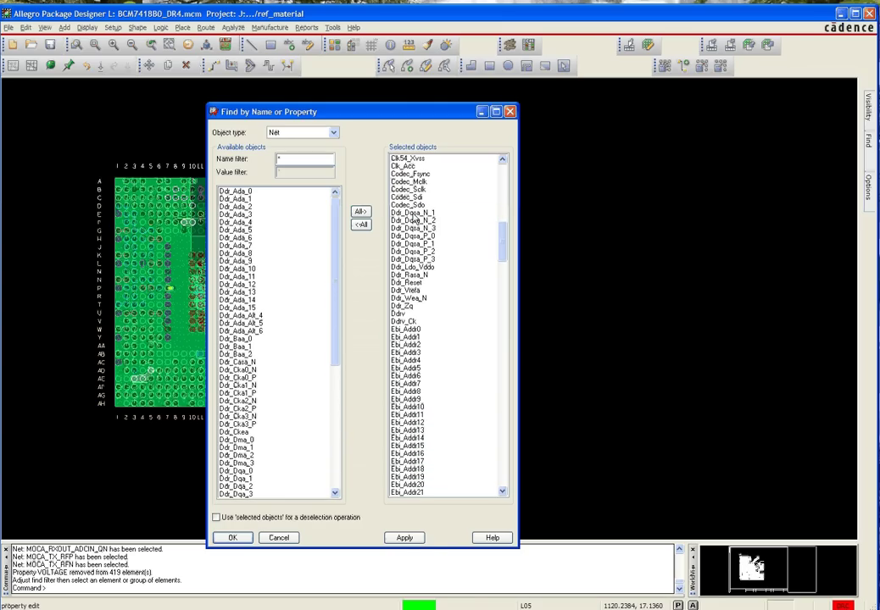
pyautogui.click(413, 217)
pyautogui.click(413, 218)
pyautogui.click(414, 217)
pyautogui.click(413, 218)
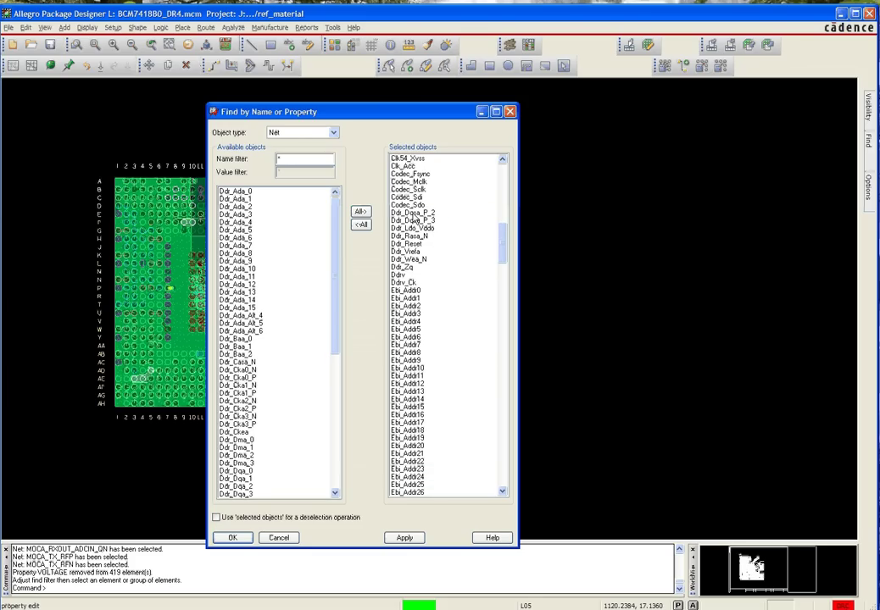
pyautogui.click(414, 217)
pyautogui.click(414, 218)
pyautogui.click(414, 218)
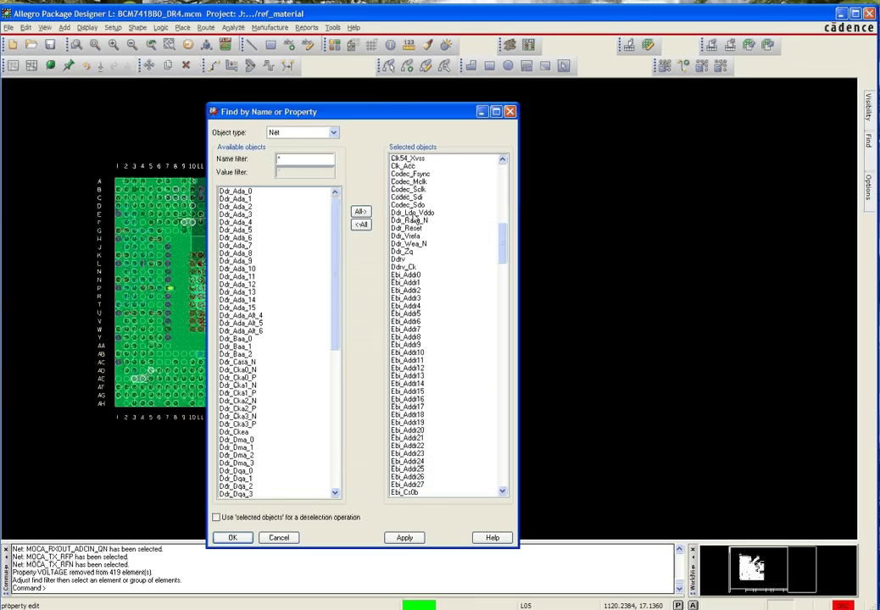
# - Deselect Ddr_Rasa_N, Ddr_Reset, Ddr_Wea_N, Ddr_Zq, Ddrv and Ddrv_Ck from the selection
pyautogui.click(424, 222)
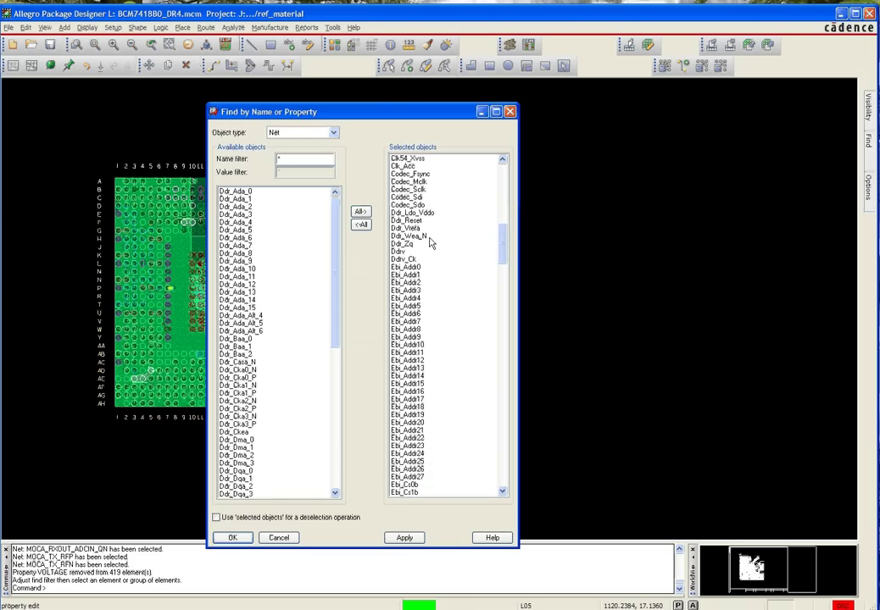
pyautogui.click(424, 222)
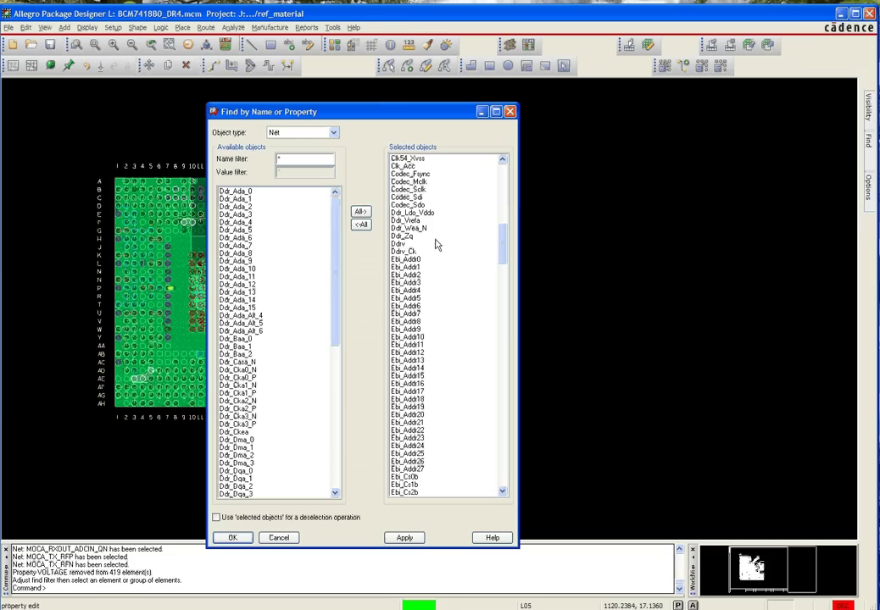
pyautogui.click(415, 229)
pyautogui.click(407, 229)
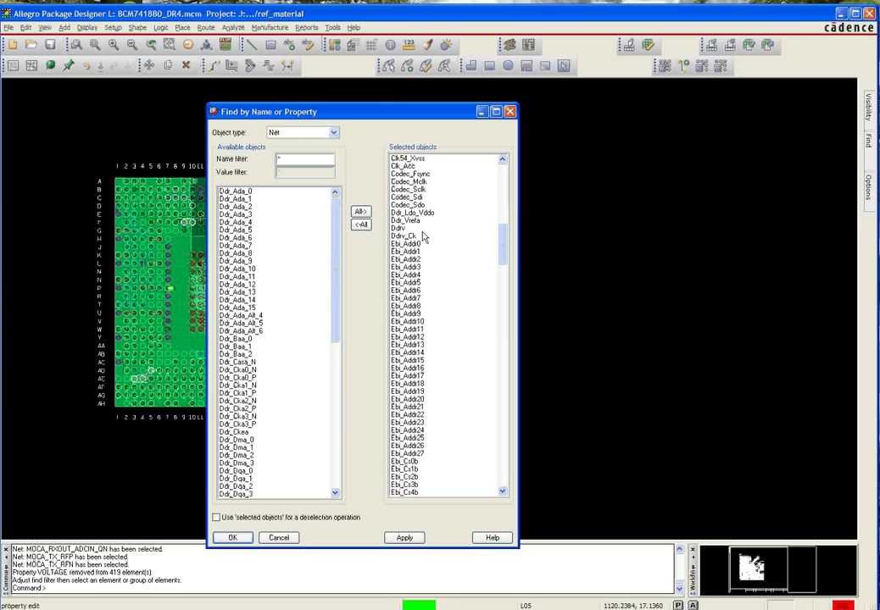
pyautogui.click(415, 229)
pyautogui.click(415, 229)
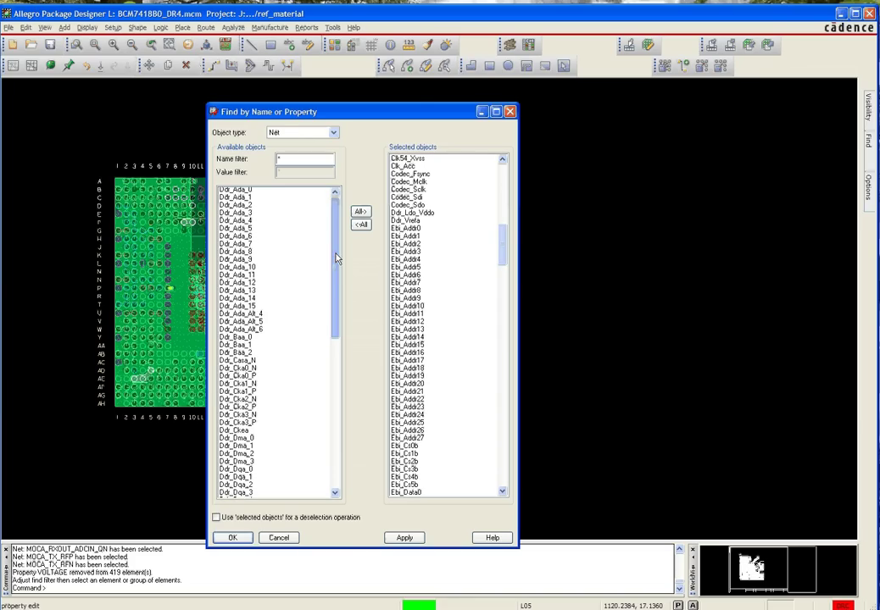
pyautogui.moveTo(334, 273); pyautogui.dragTo(336, 449)
# - Set Voltage to 1 on the 337 selected nets and end the property edit
pyautogui.click(233, 539)
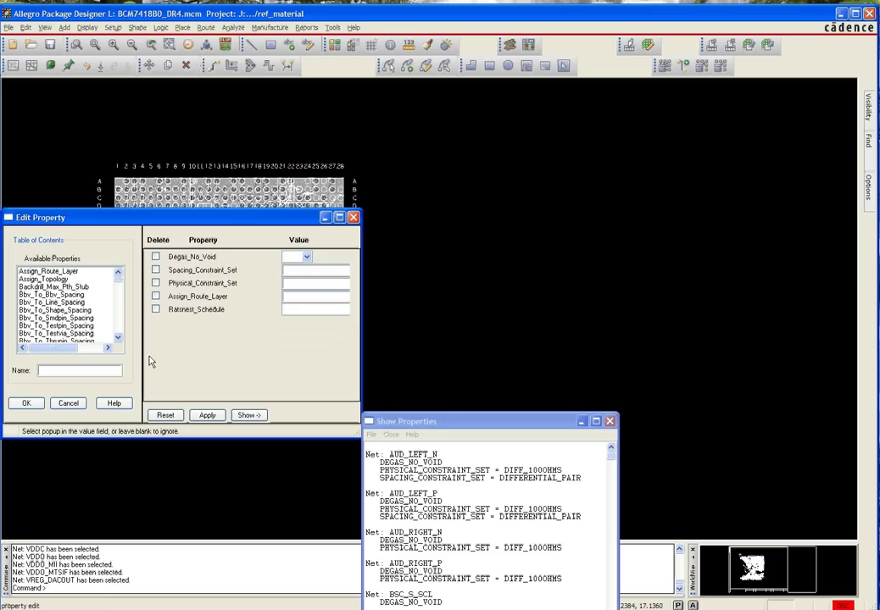
pyautogui.scroll(-1, 117, 293)
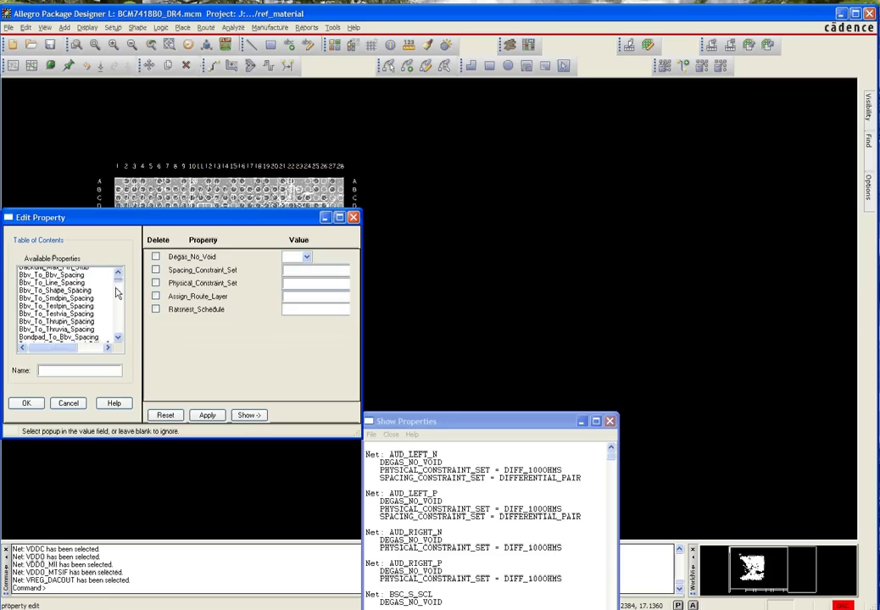
pyautogui.scroll(-10, 117, 293)
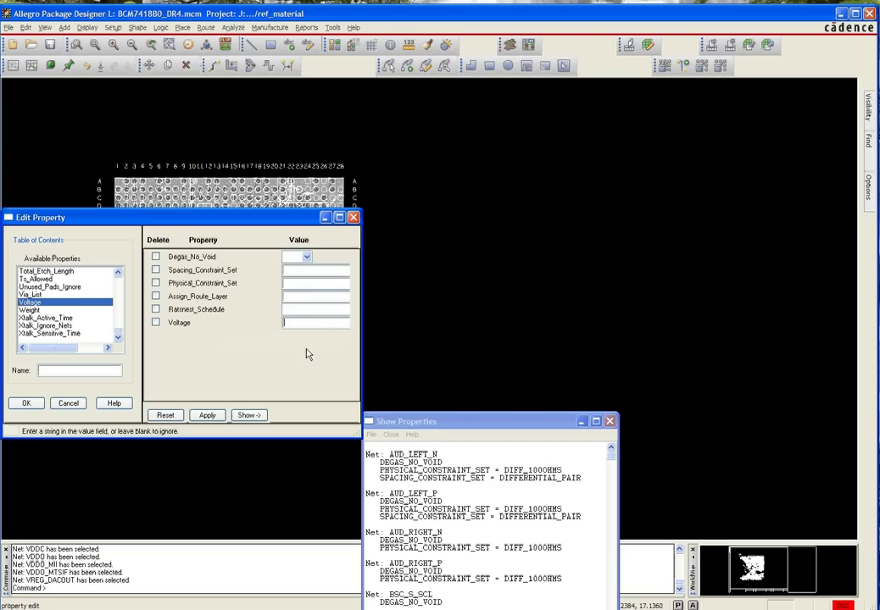
pyautogui.write('1')
pyautogui.click(208, 415)
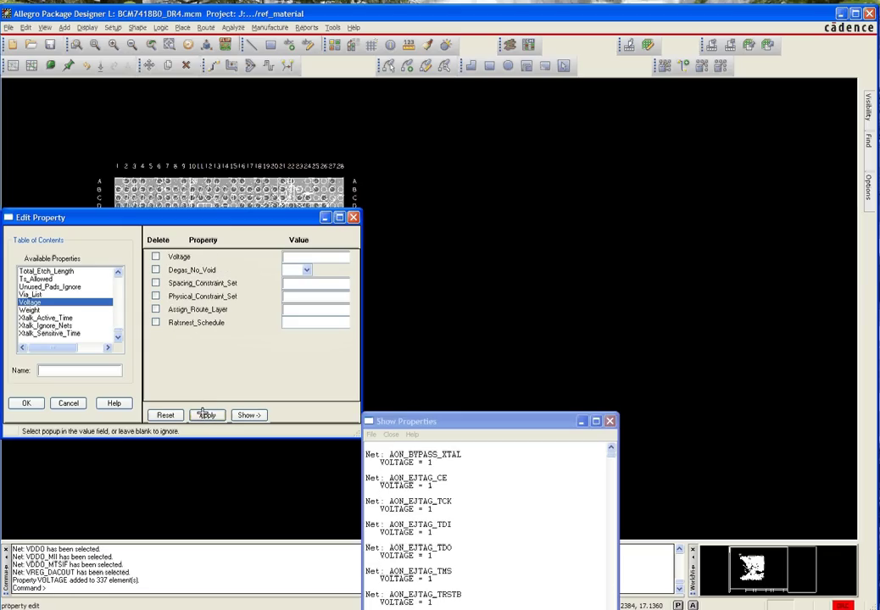
pyautogui.click(30, 402)
pyautogui.rightClick(467, 241)
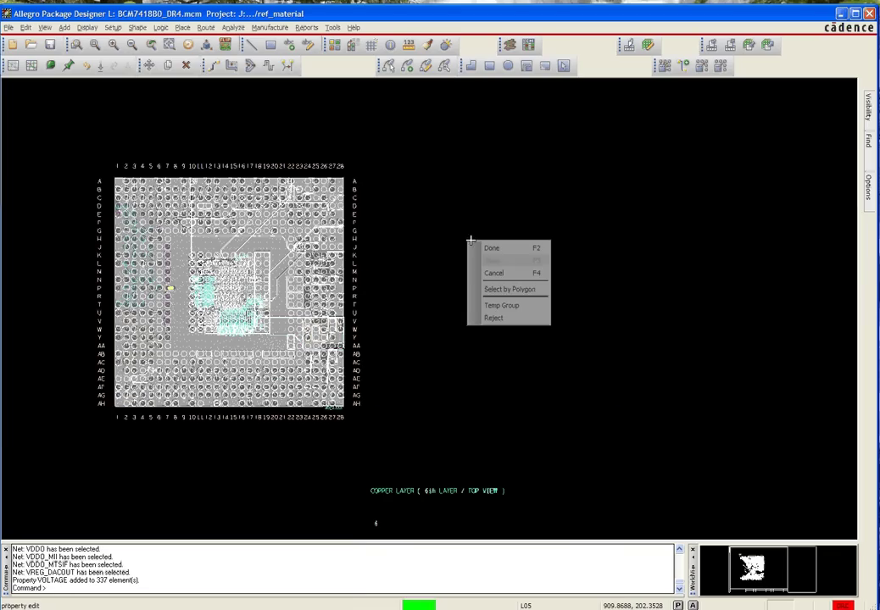
pyautogui.press('F2')
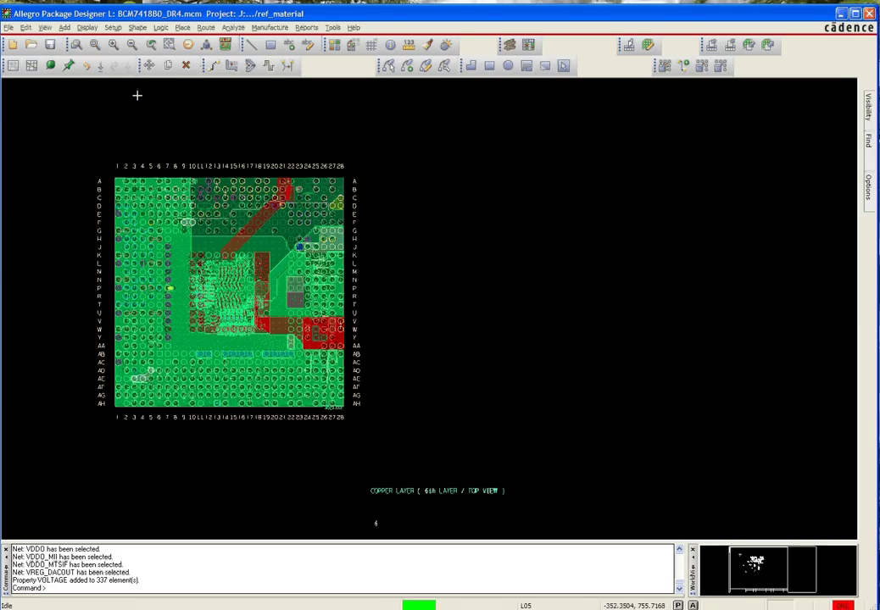
# - Start the File > Export > Board Level Component export
pyautogui.click(8, 27)
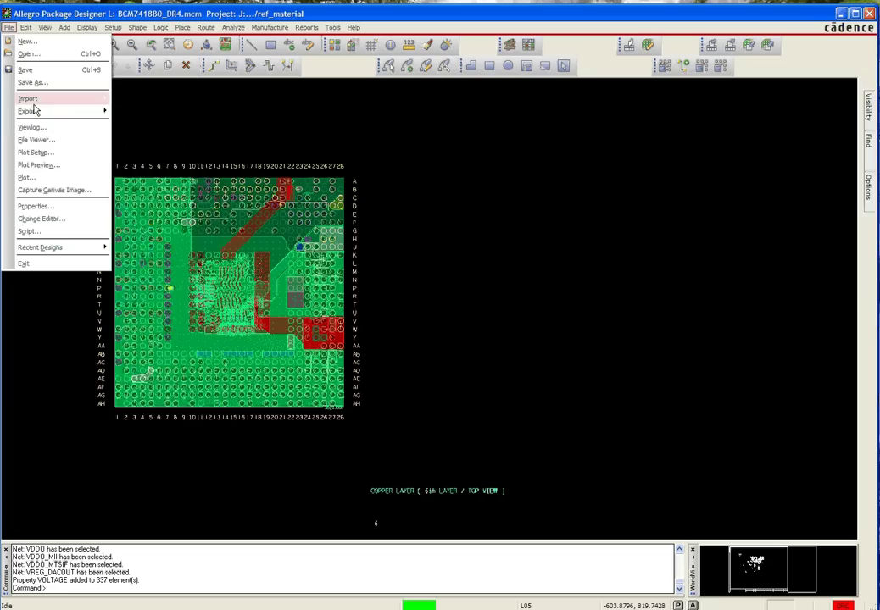
pyautogui.moveTo(37, 112)
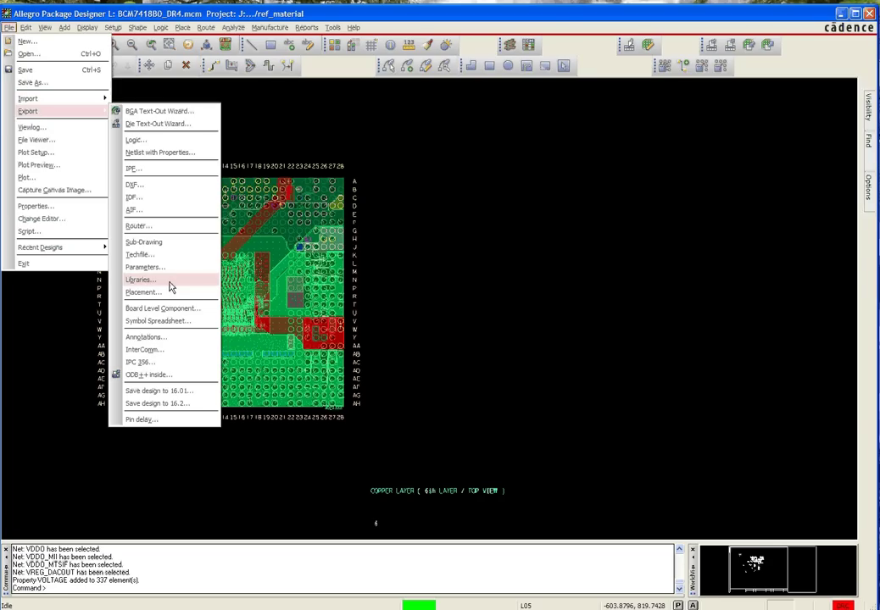
pyautogui.click(165, 308)
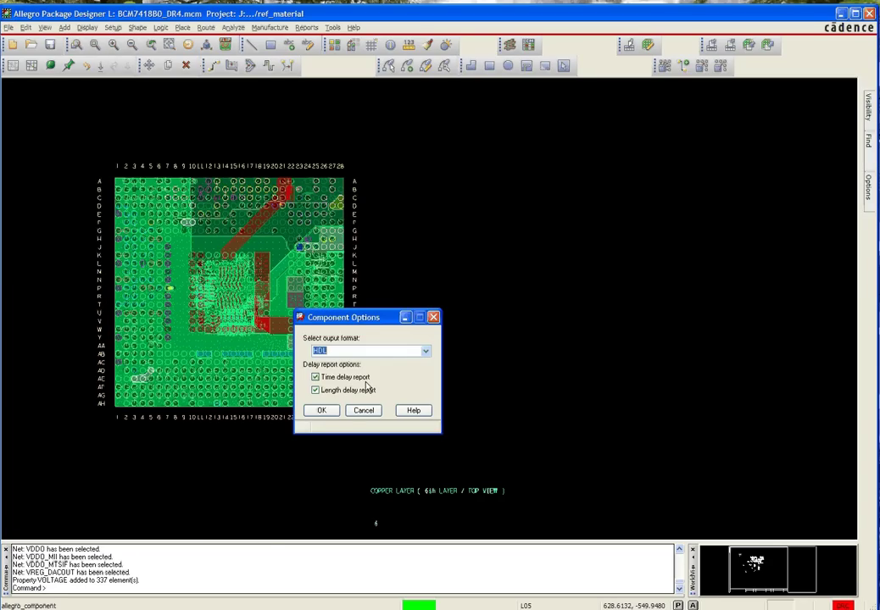
# - Turn off the time delay report, keeping only the length delay report, and confirm
pyautogui.click(316, 377)
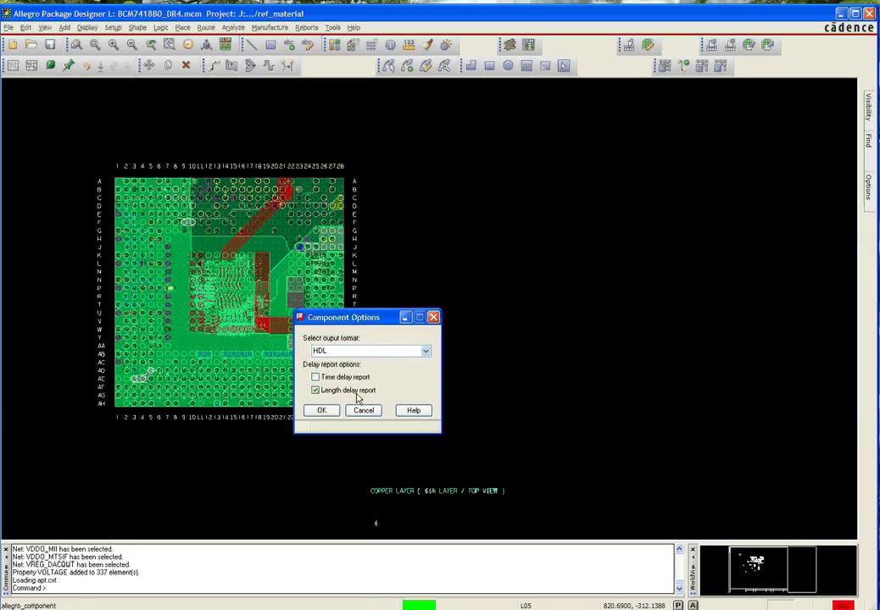
pyautogui.click(327, 416)
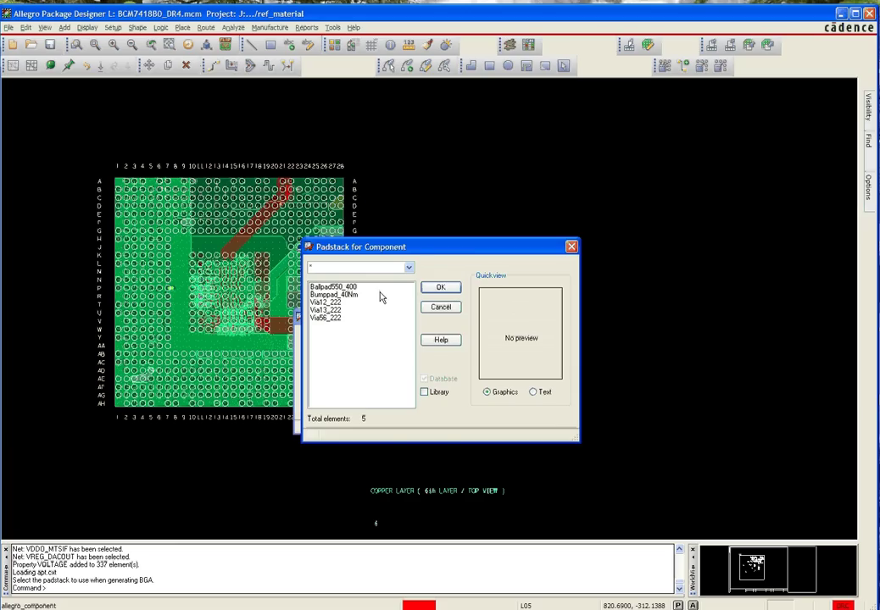
# - Choose Ballpad550_400 as the component padstack
pyautogui.moveTo(414, 249); pyautogui.dragTo(476, 246)
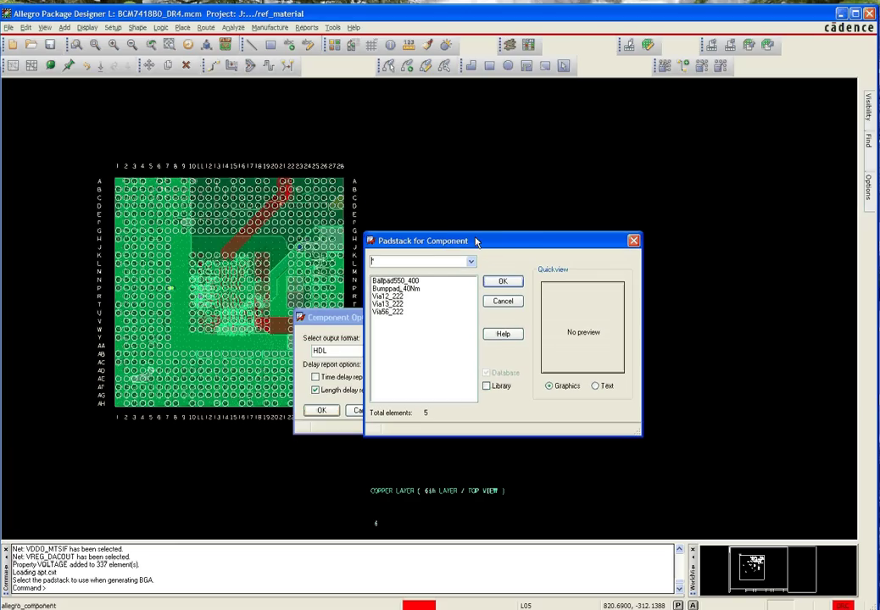
pyautogui.click(404, 282)
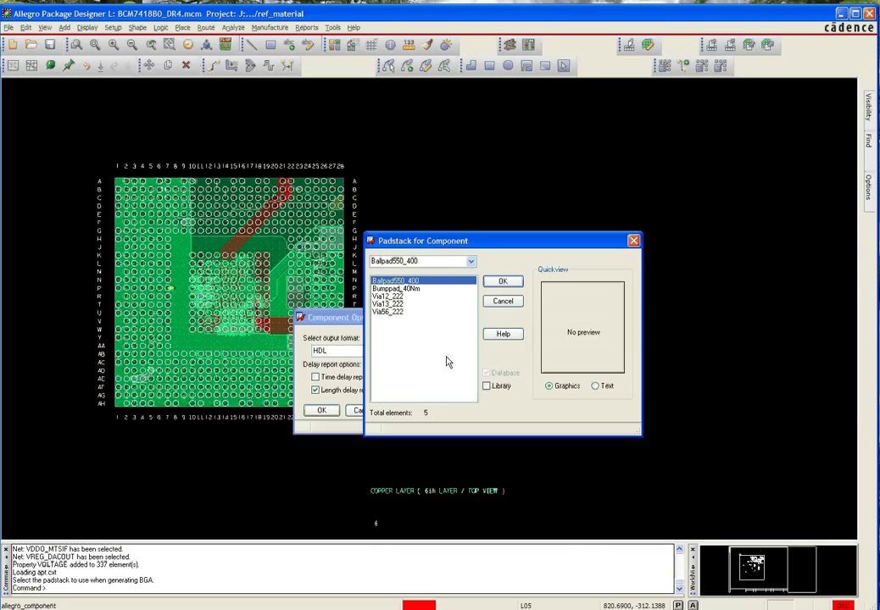
pyautogui.click(503, 282)
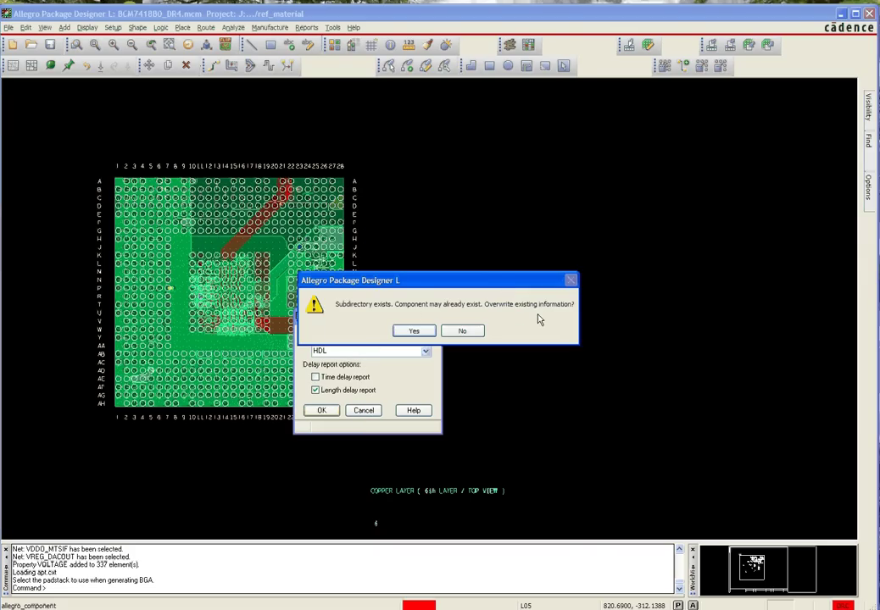
# - Accept overwriting the existing component subdirectory
pyautogui.click(414, 332)
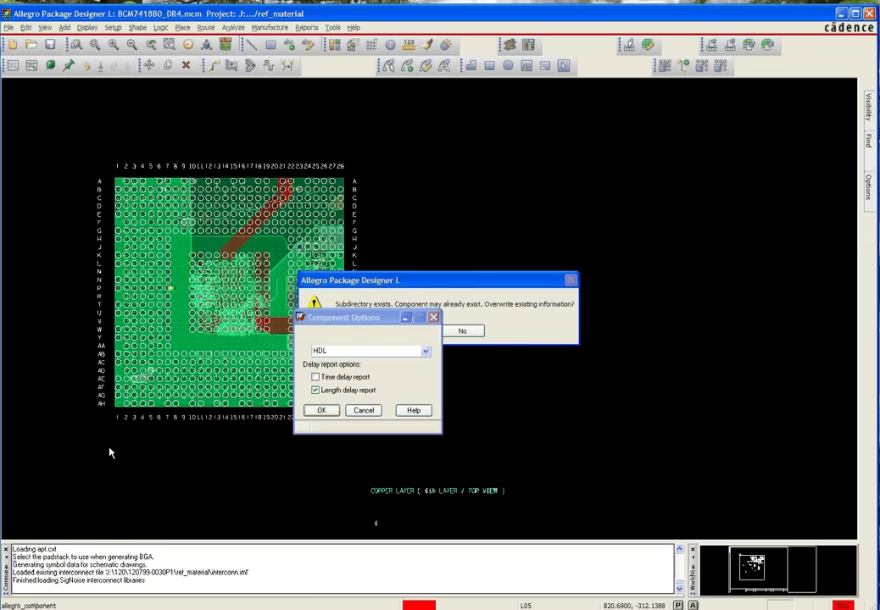